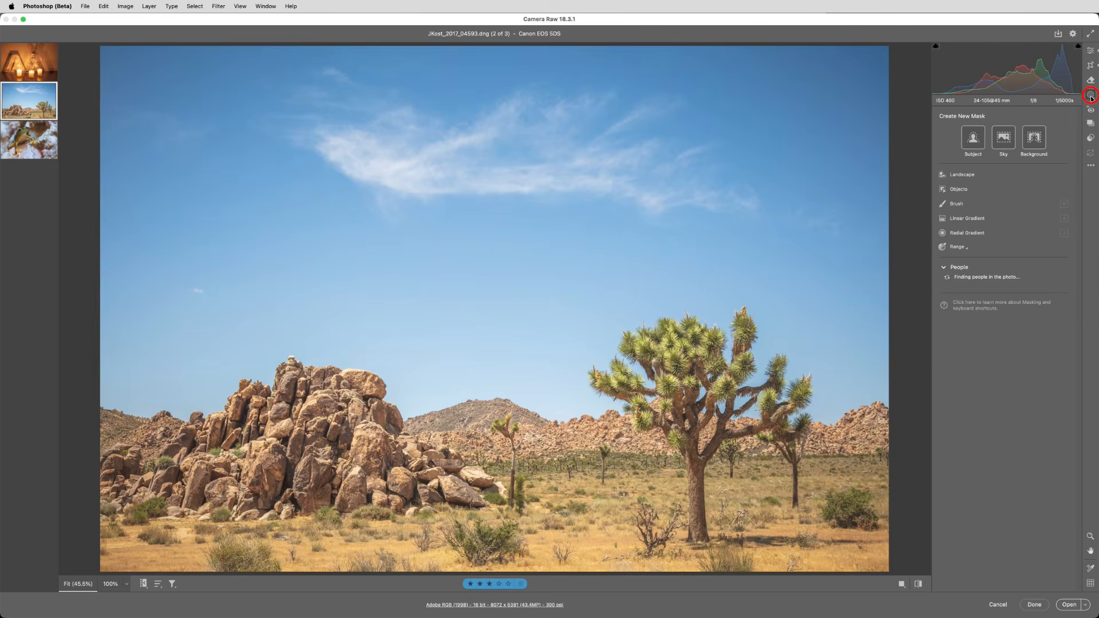
# Create a sky mask on the desert photo and display its overlay as White on Black.
pyautogui.click(1008, 137)
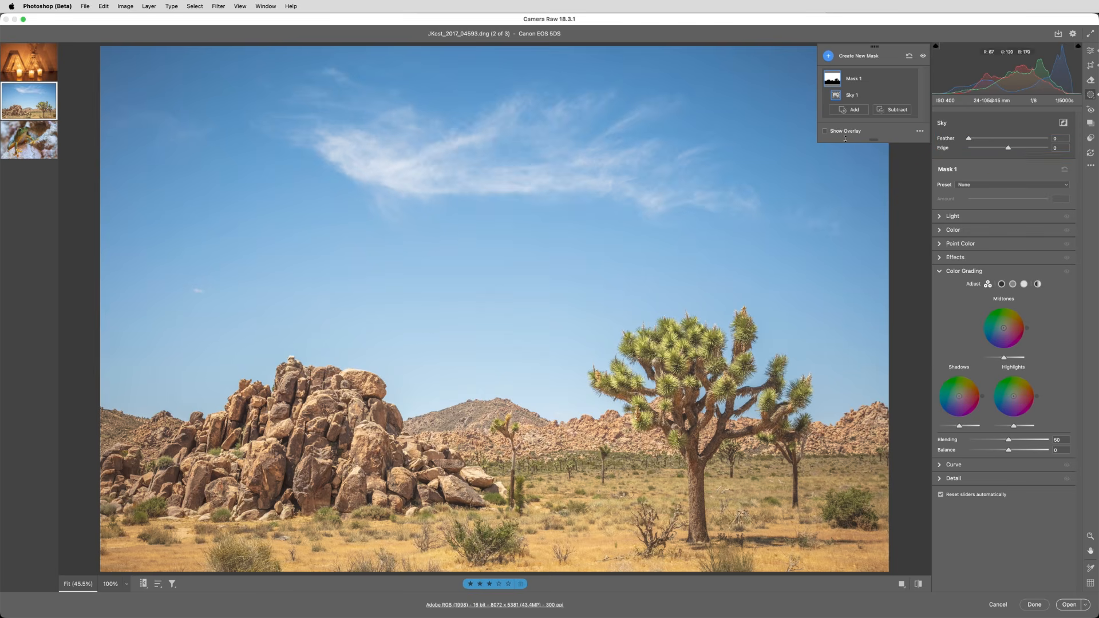
pyautogui.click(825, 132)
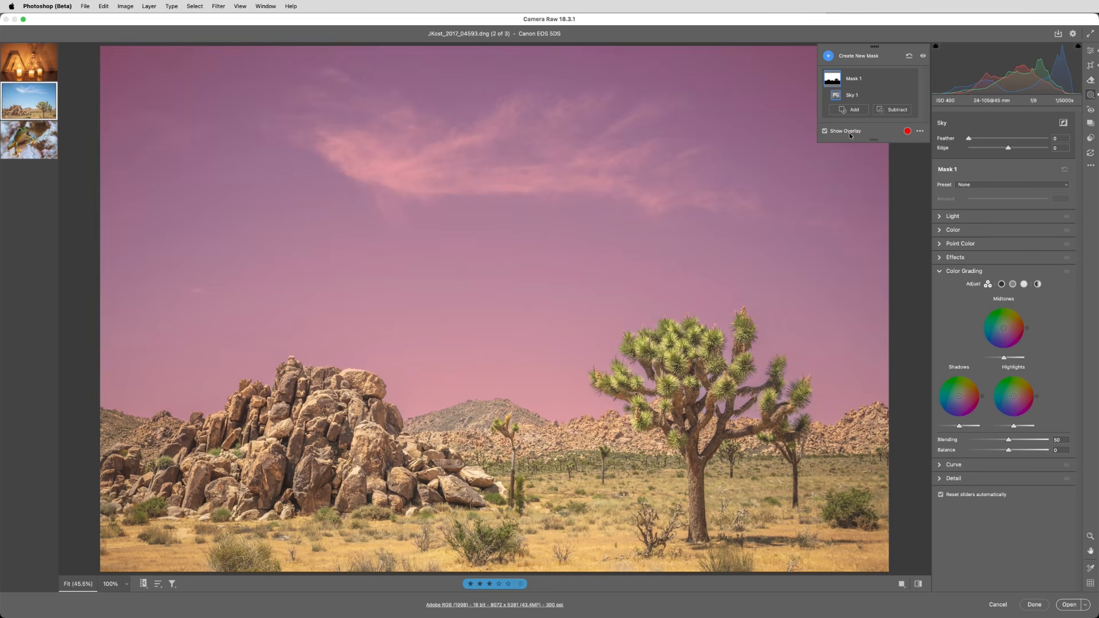
pyautogui.click(920, 132)
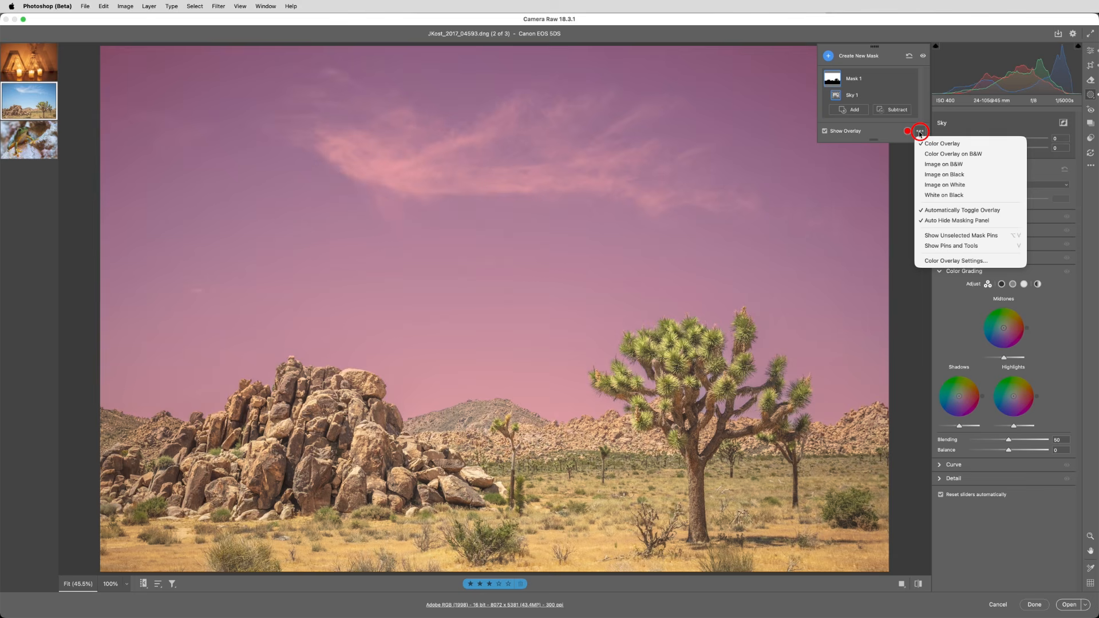
pyautogui.click(921, 195)
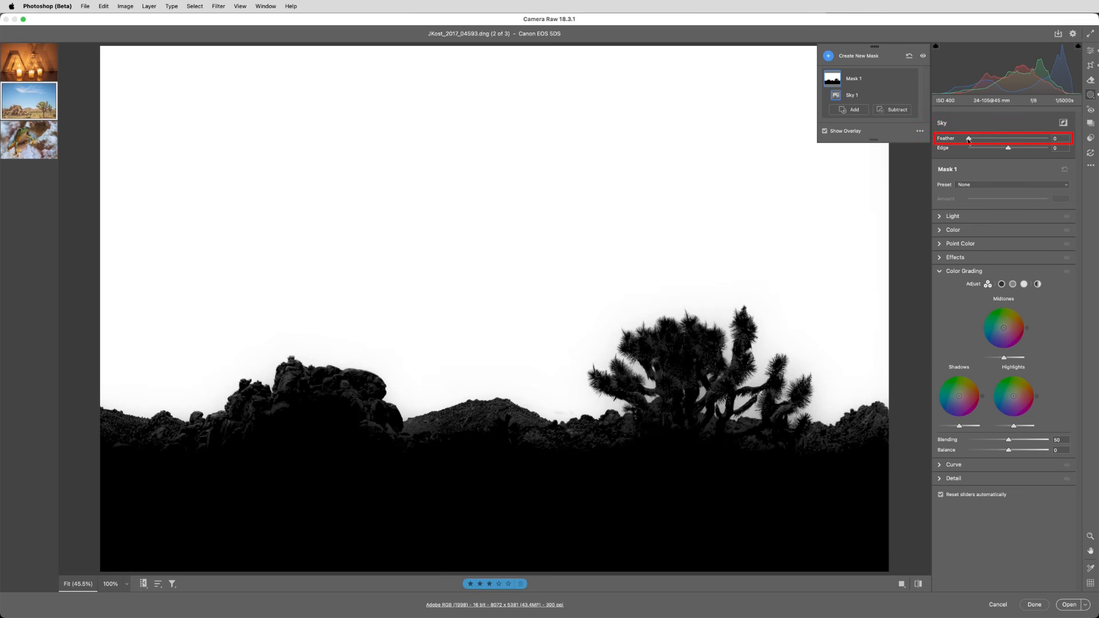
# Try different Feather and Edge amounts on the sky mask.
pyautogui.moveTo(968, 142)
pyautogui.mouseDown()
pyautogui.moveTo(1049, 147)
pyautogui.moveTo(965, 138)
pyautogui.mouseUp()
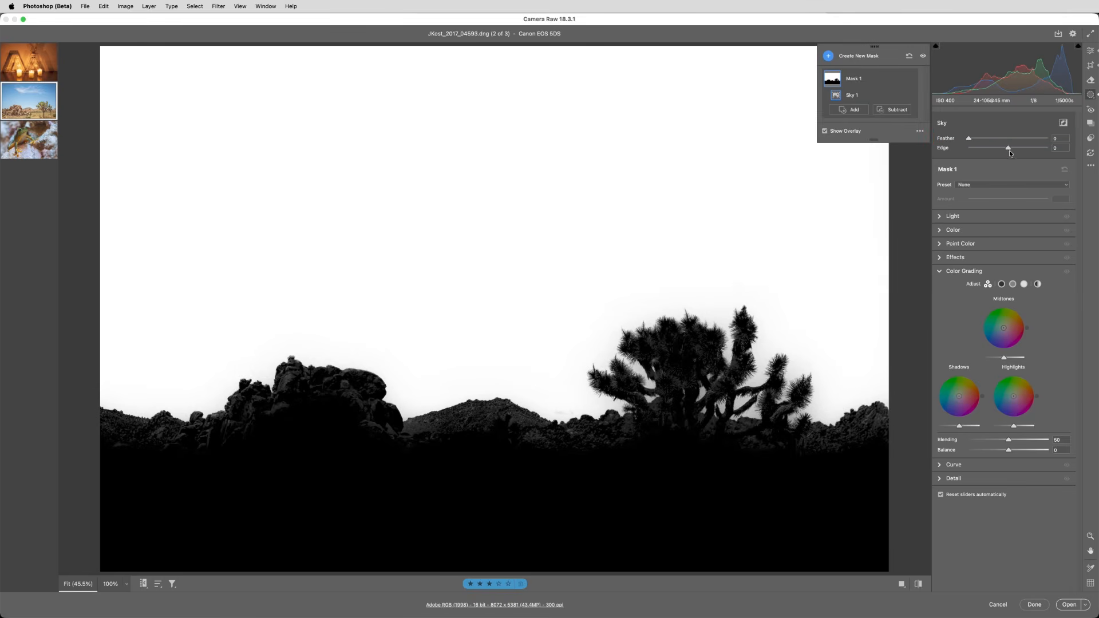
pyautogui.moveTo(1008, 150)
pyautogui.mouseDown()
pyautogui.moveTo(971, 148)
pyautogui.moveTo(1054, 155)
pyautogui.moveTo(1010, 151)
pyautogui.mouseUp()
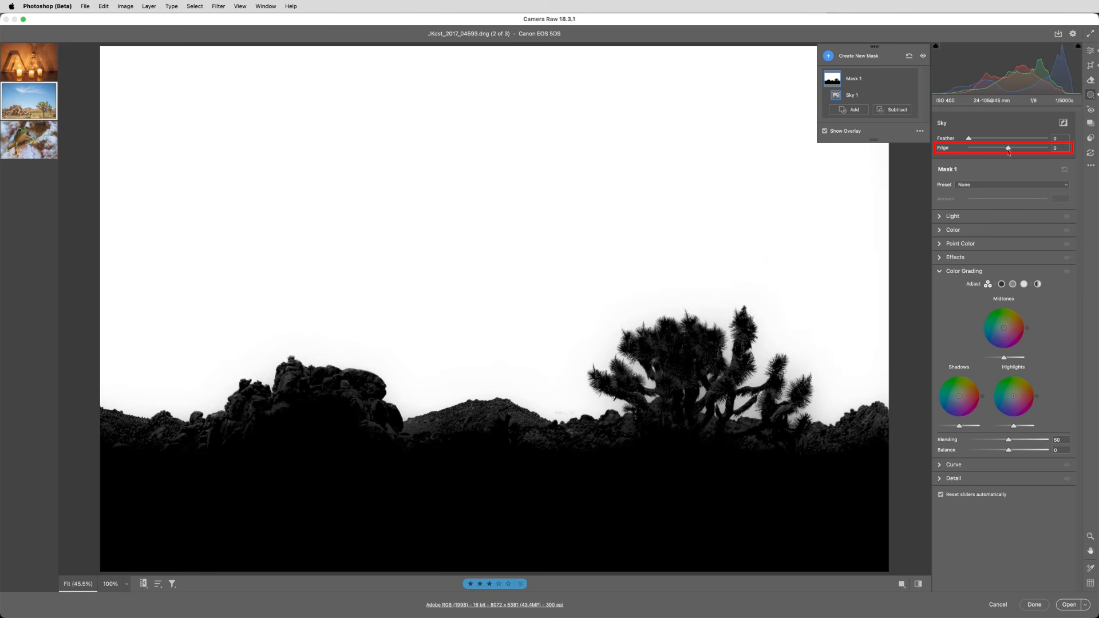
# Return the mask overlay to Color Overlay mode and hide it.
pyautogui.click(920, 131)
pyautogui.click(922, 144)
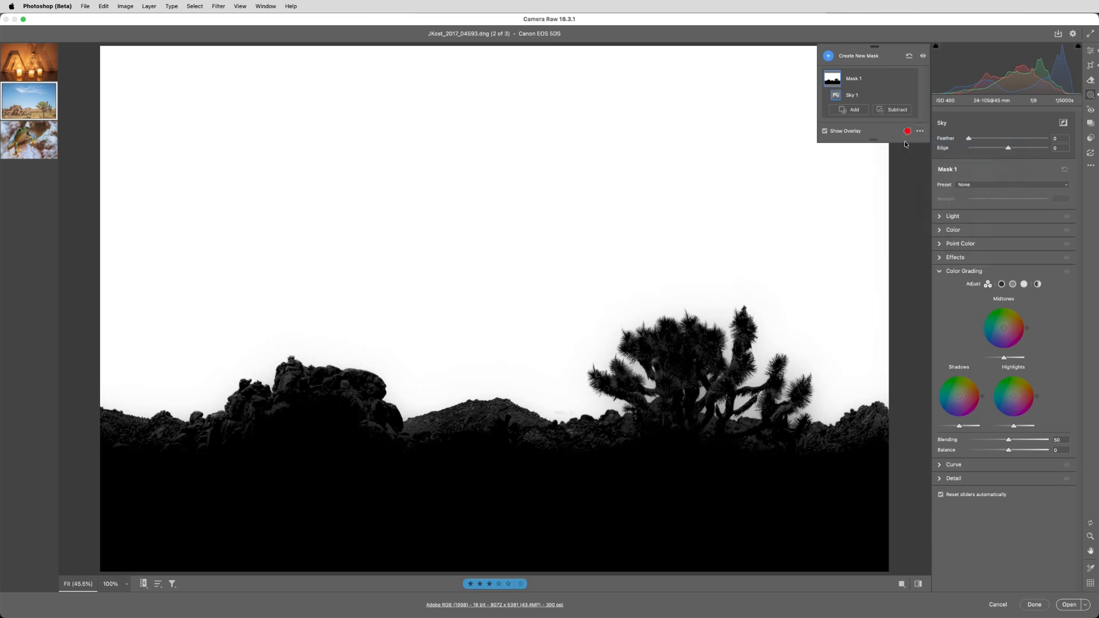
pyautogui.click(825, 132)
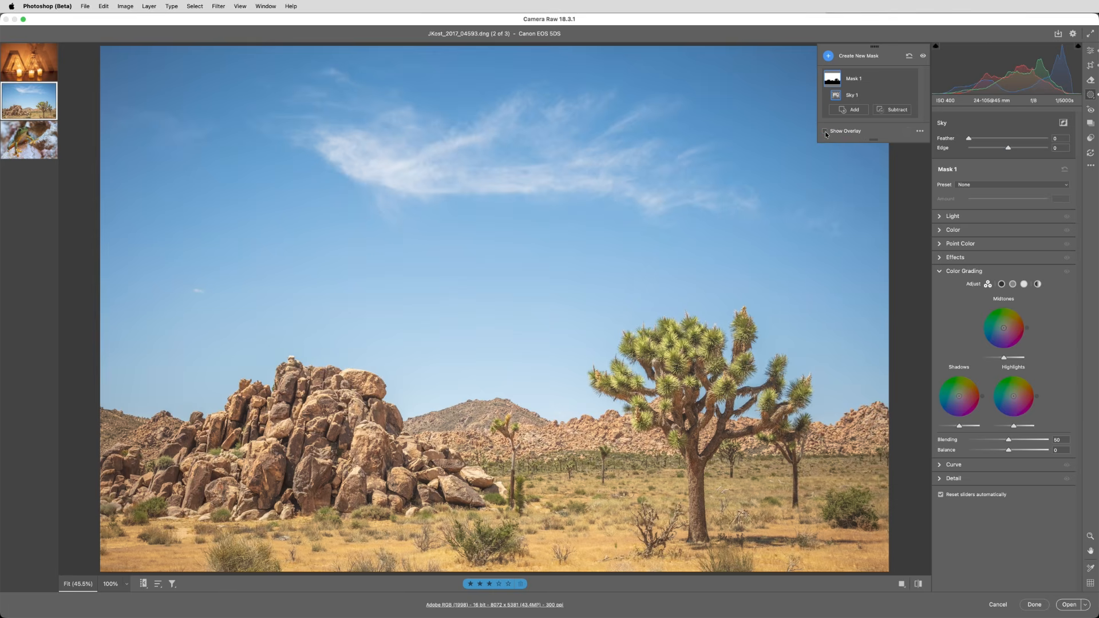
# Darken the masked sky by setting its Exposure to -1.50.
pyautogui.click(948, 218)
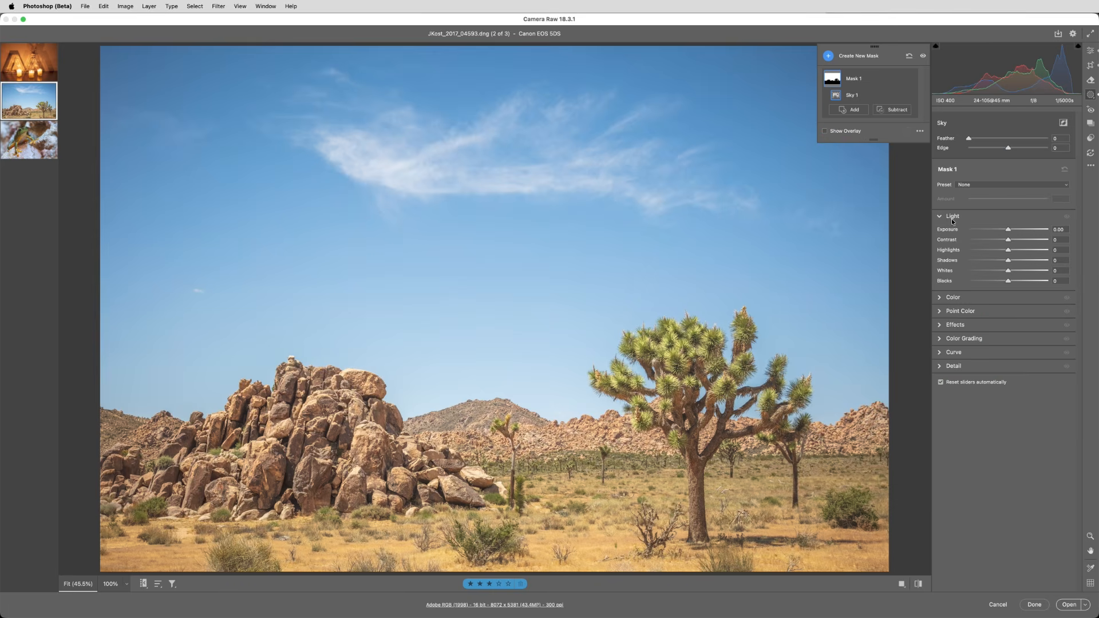
pyautogui.moveTo(1007, 231); pyautogui.dragTo(993, 230)
# Refine the sky mask around the Joshua tree with Feather 5 and Edge 8.
pyautogui.press('z')
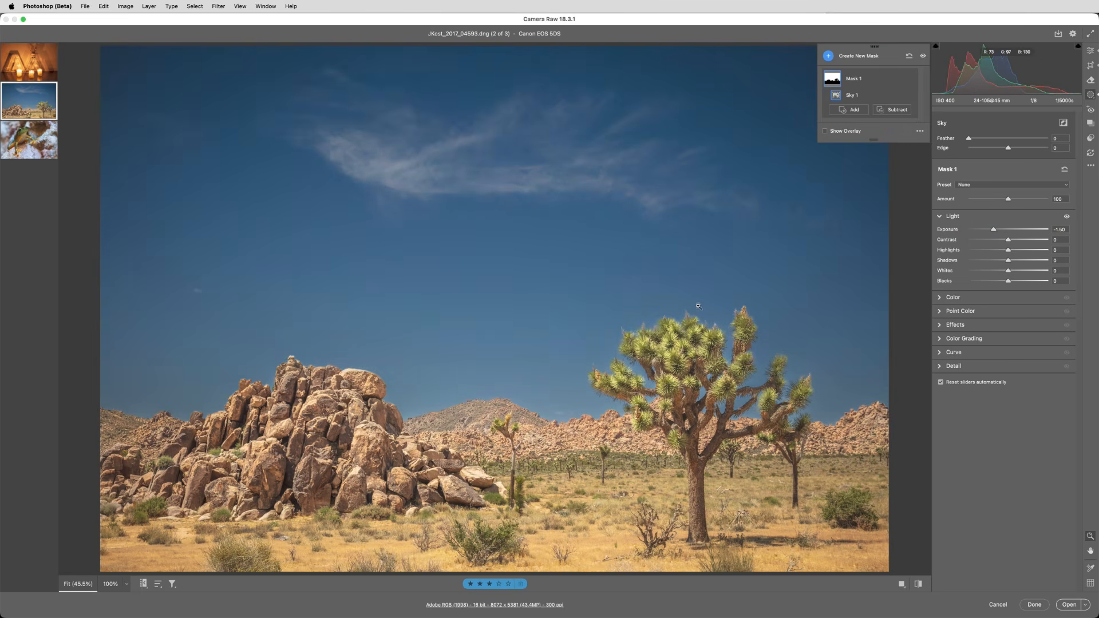
pyautogui.click(685, 341)
pyautogui.press('z')
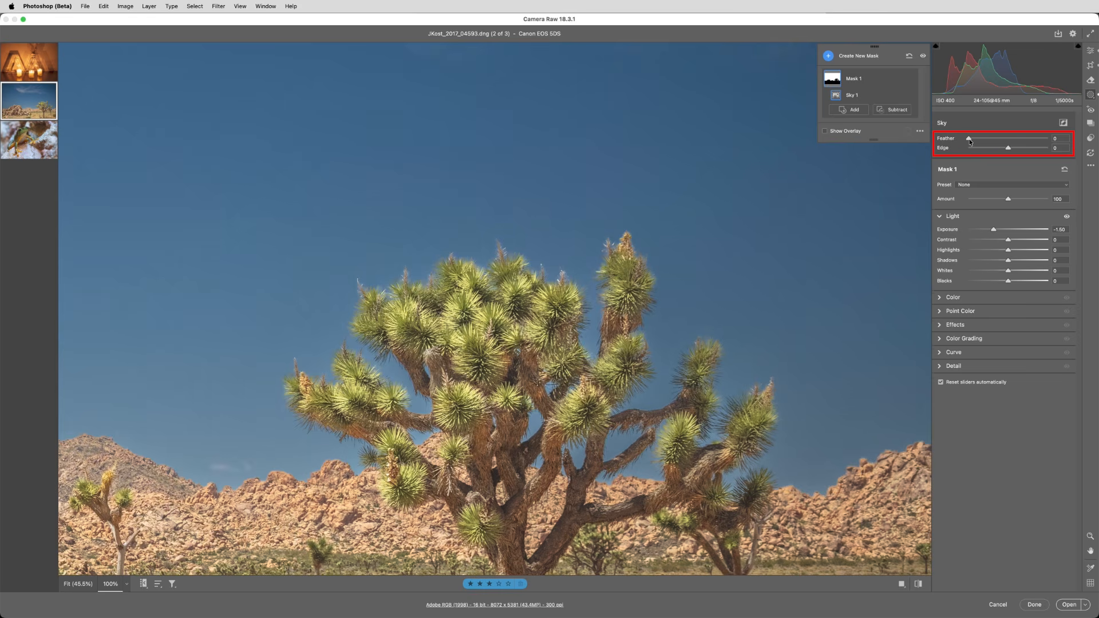
pyautogui.moveTo(969, 140); pyautogui.dragTo(1015, 151)
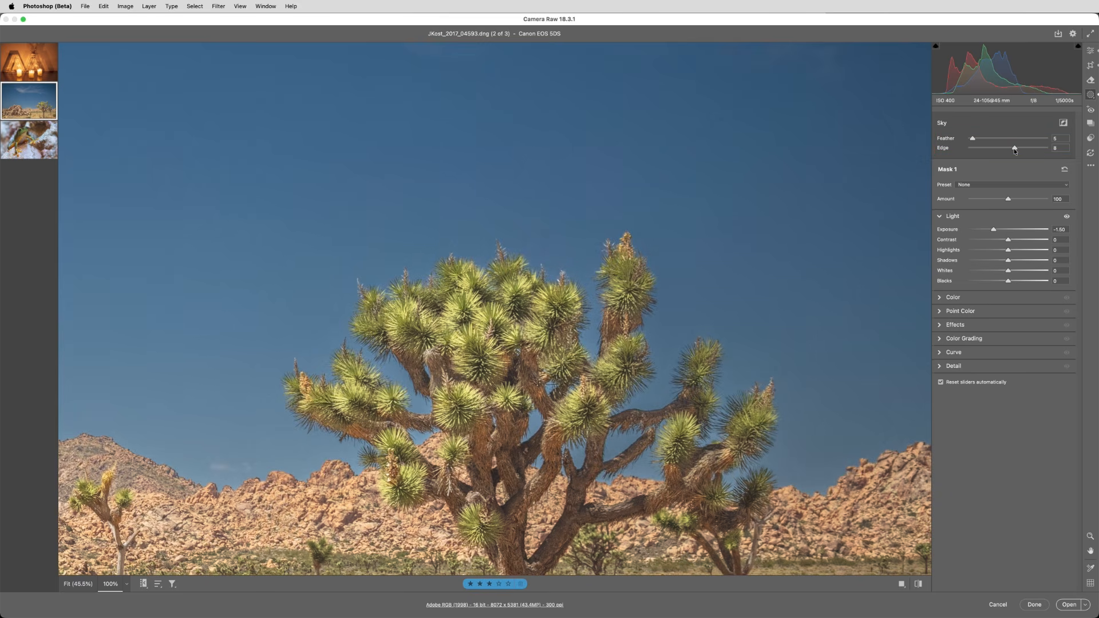
pyautogui.moveTo(1014, 151); pyautogui.dragTo(1013, 150)
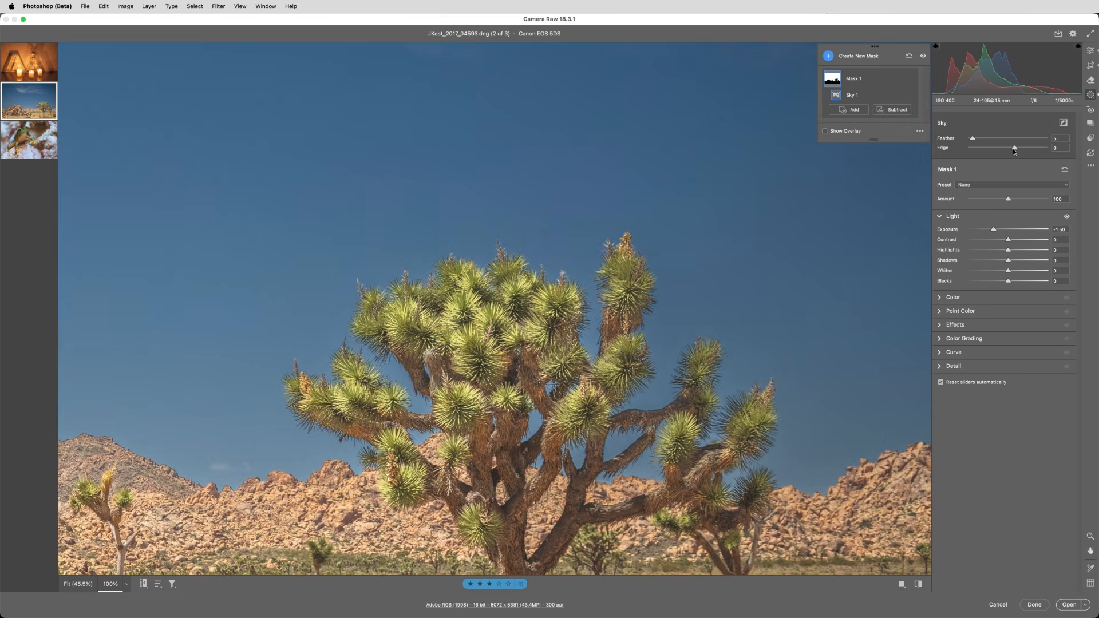
# Compare the desert photo with the mask adjustments off and on, including the whole image.
pyautogui.click(922, 57)
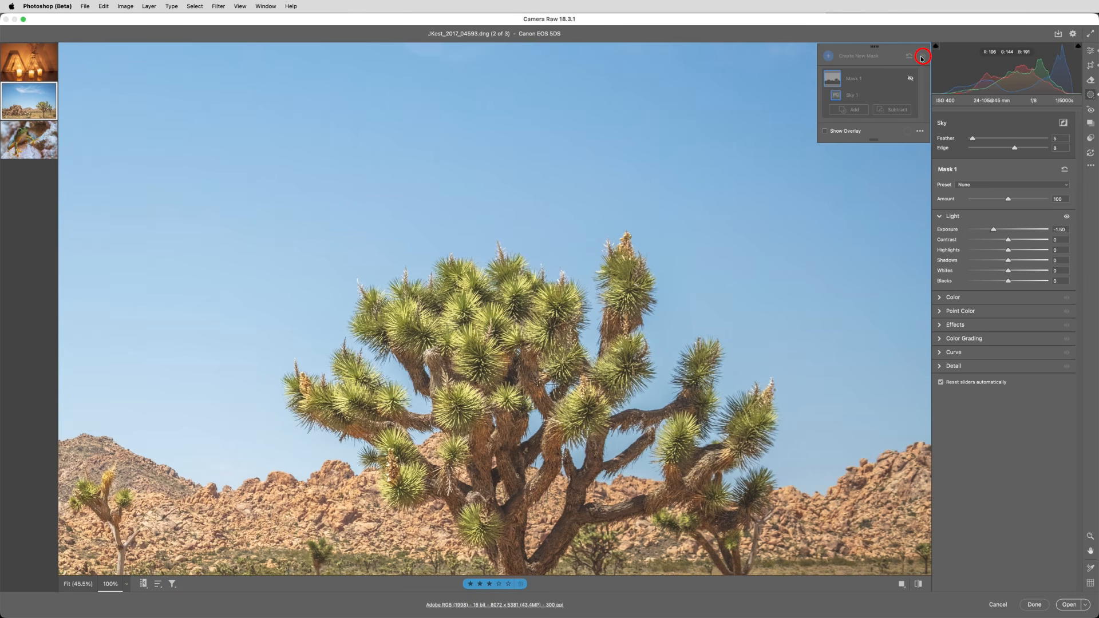
pyautogui.click(921, 56)
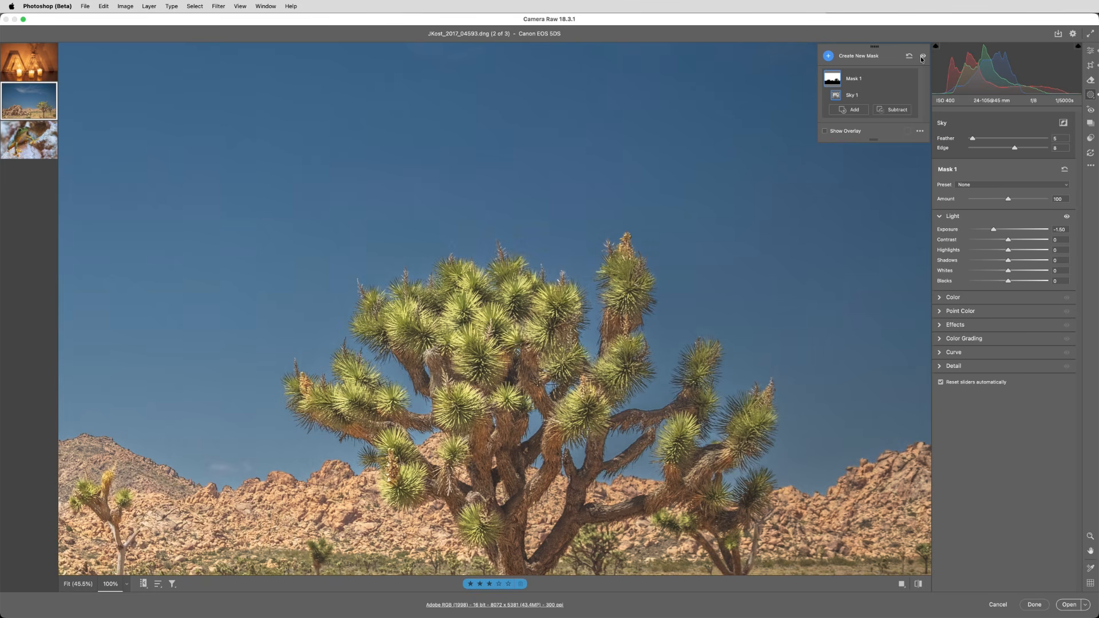
pyautogui.press('super+0')
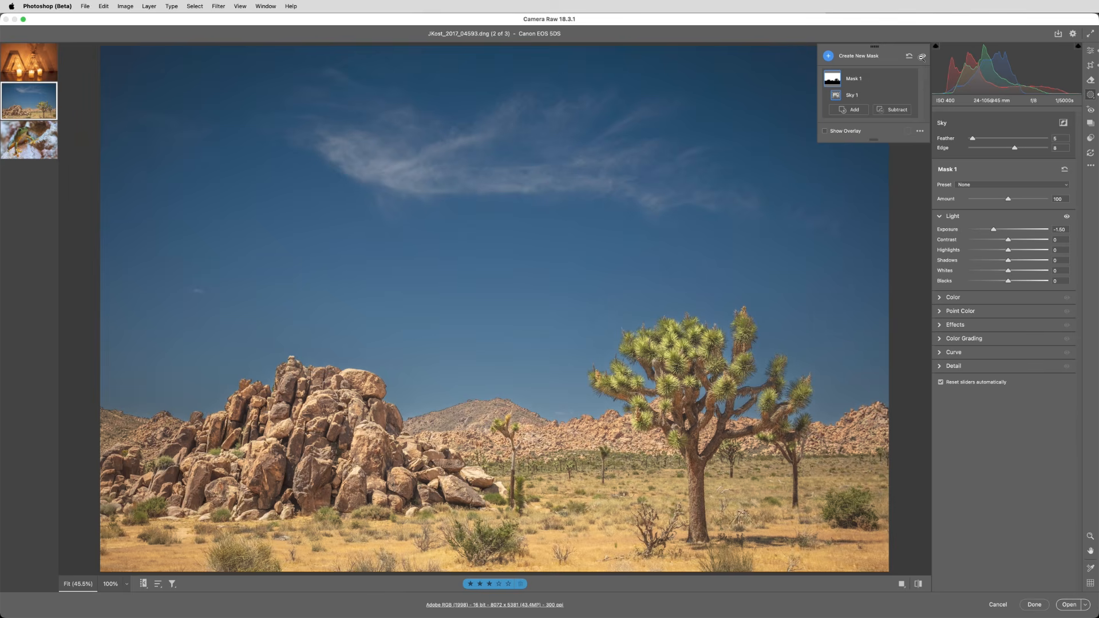
# Switch to the frog photo, create a background mask and set its Saturation to -46.
pyautogui.press('Down')
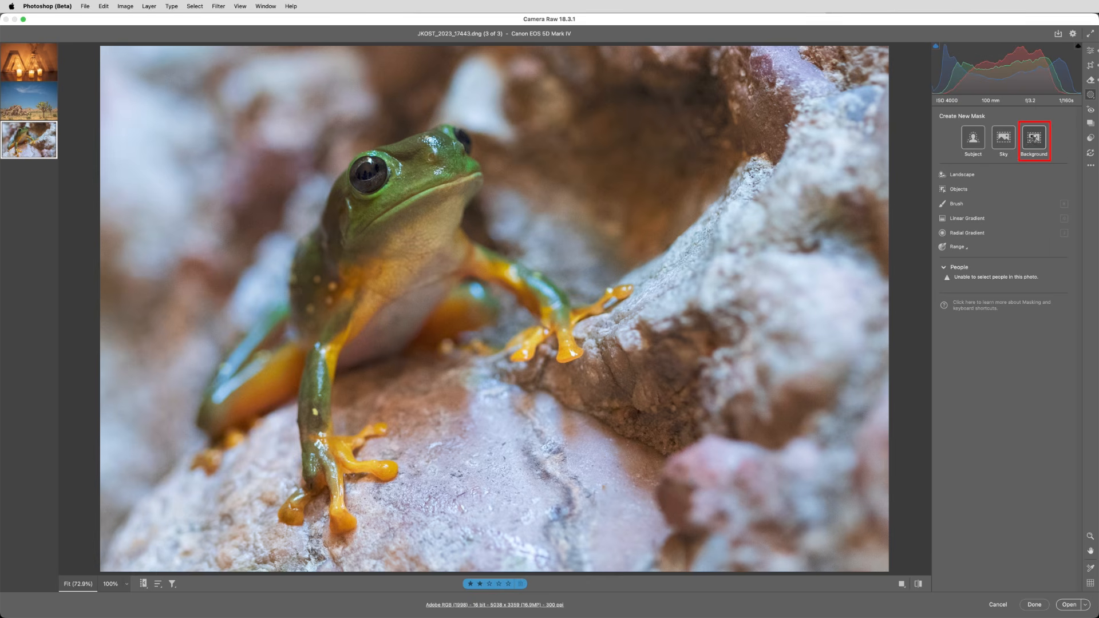
pyautogui.click(1033, 139)
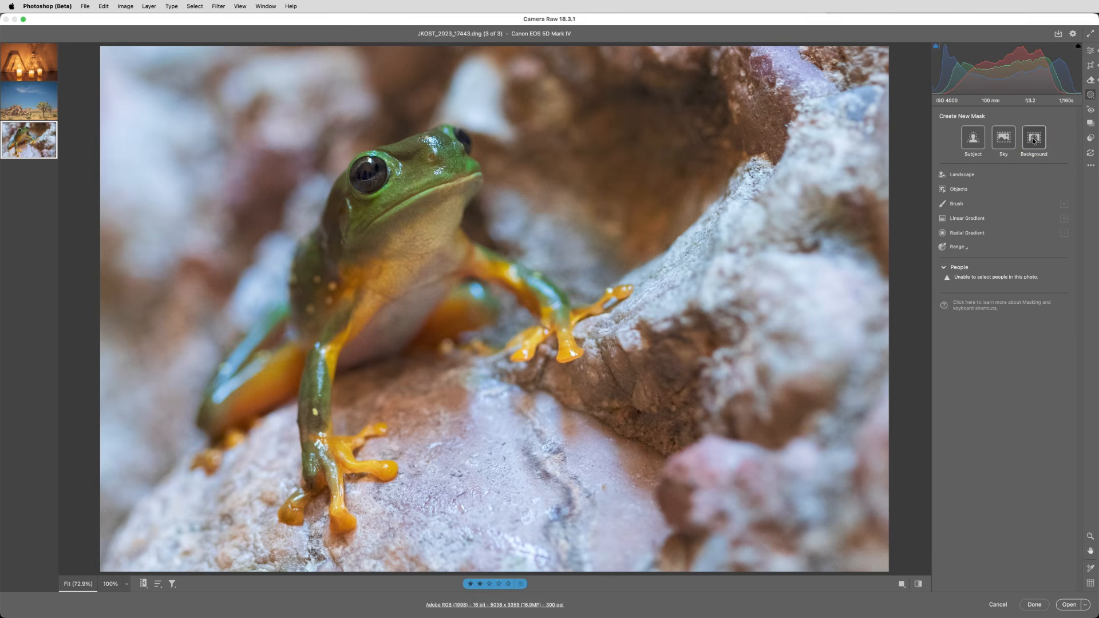
pyautogui.click(1011, 297)
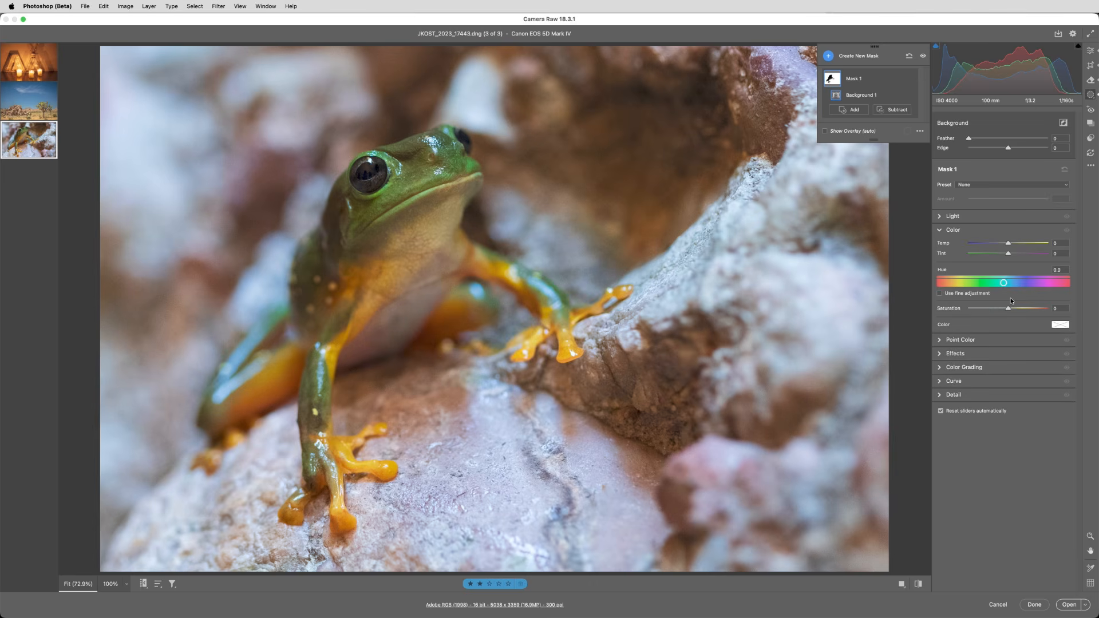
pyautogui.moveTo(1008, 308); pyautogui.dragTo(991, 314)
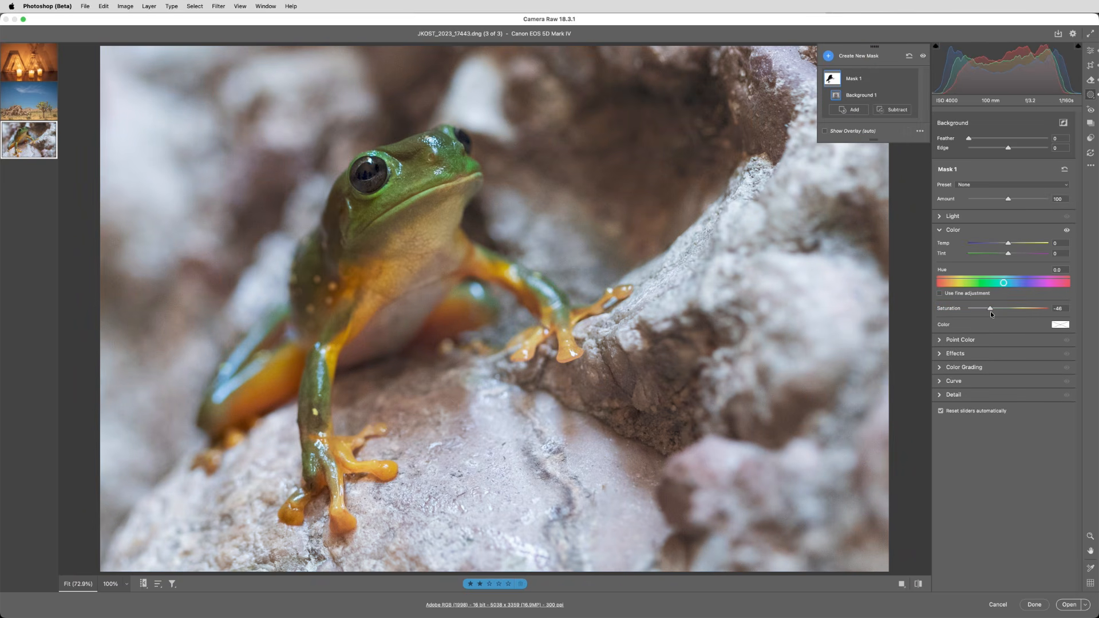
# Color grade the background mask's shadows to hue 317, saturation 18 and luminance 76.
pyautogui.click(982, 367)
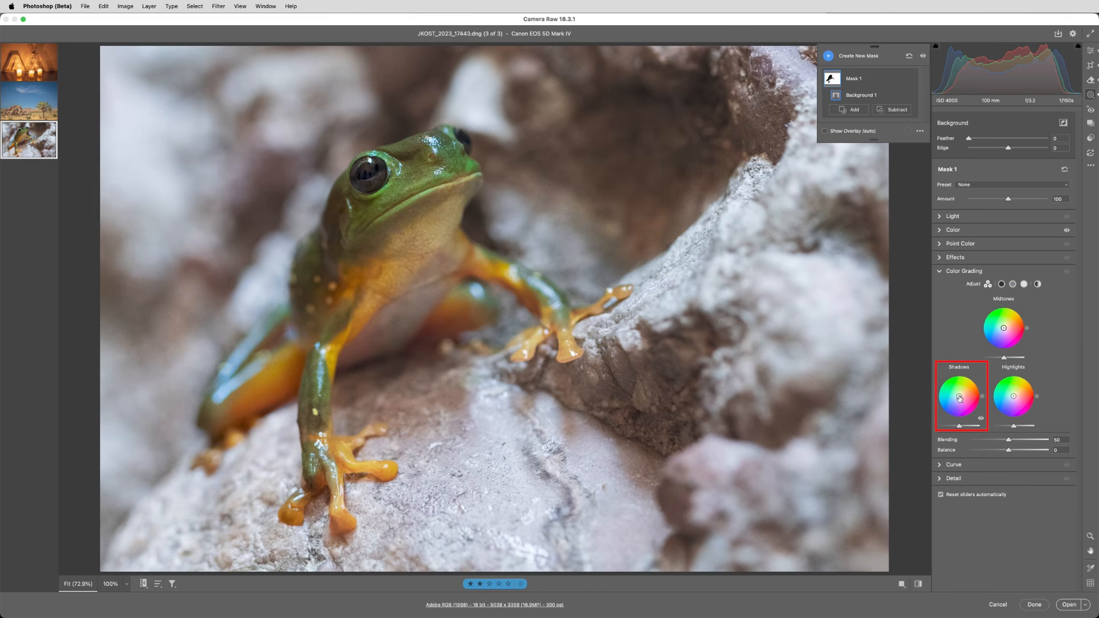
pyautogui.moveTo(959, 397); pyautogui.dragTo(976, 430)
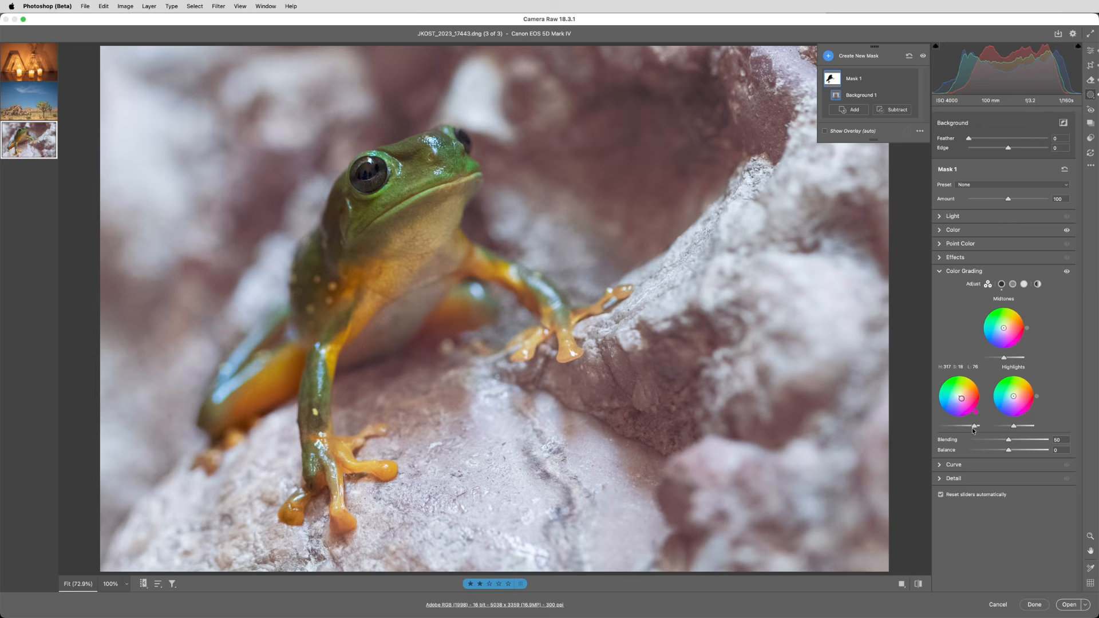
# Create a subject mask for the frog and color grade its highlights toward yellow and its midtones toward green.
pyautogui.click(828, 56)
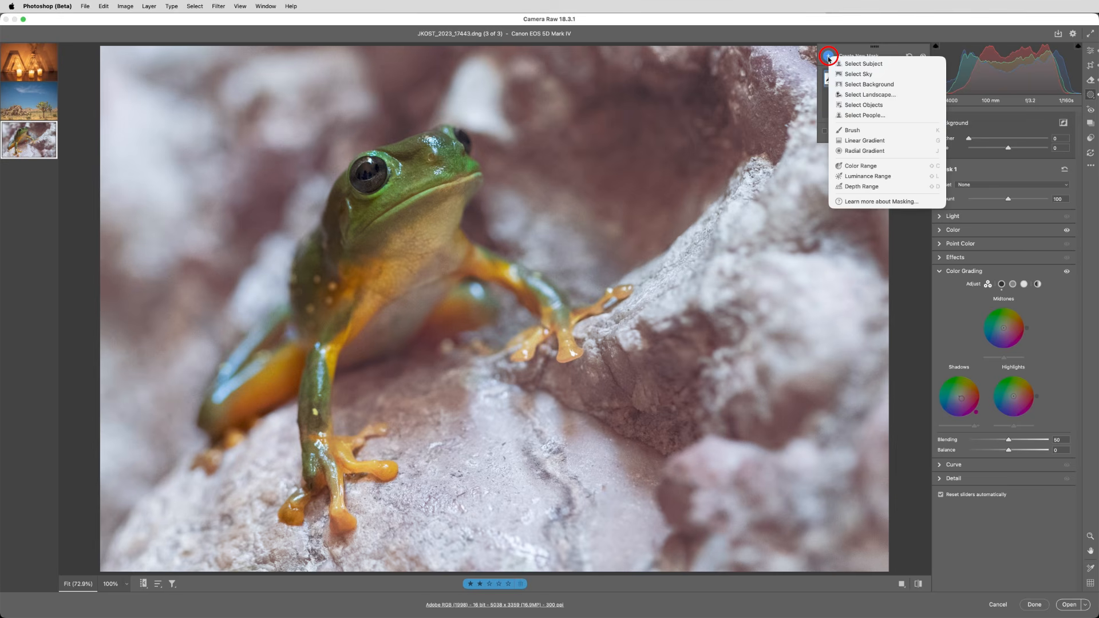
pyautogui.click(889, 63)
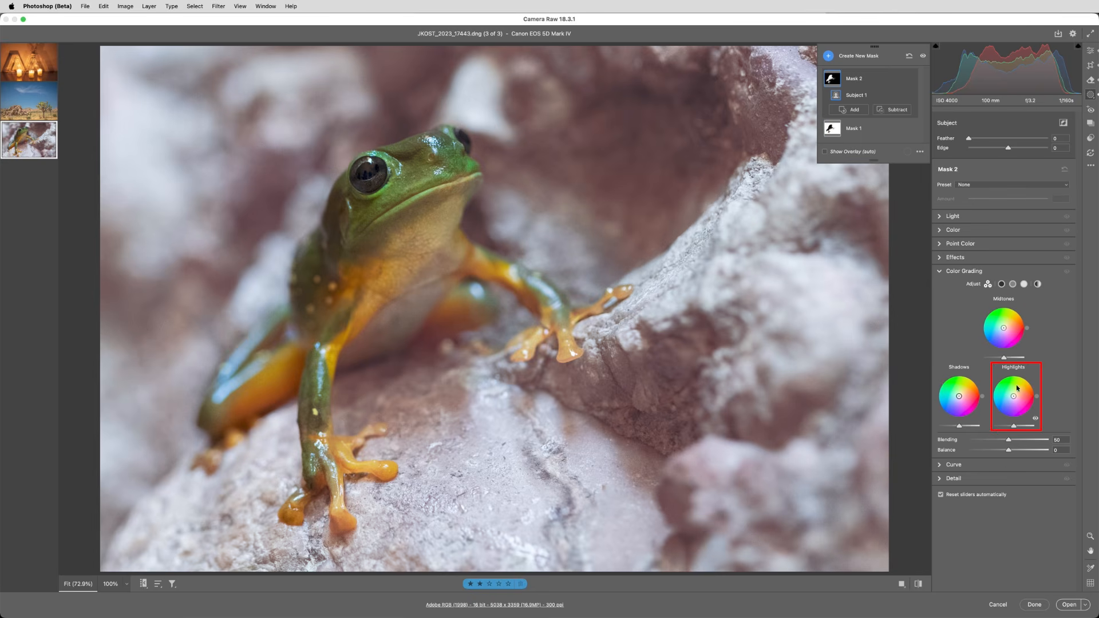
pyautogui.moveTo(1013, 396); pyautogui.dragTo(1019, 389)
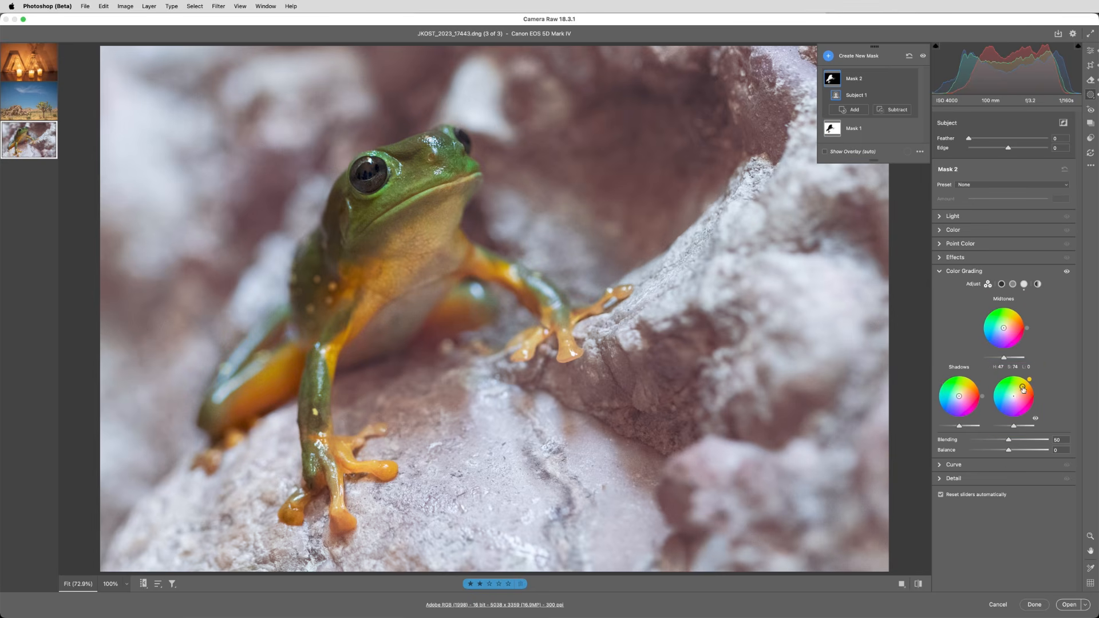
pyautogui.moveTo(1003, 328); pyautogui.dragTo(1001, 319)
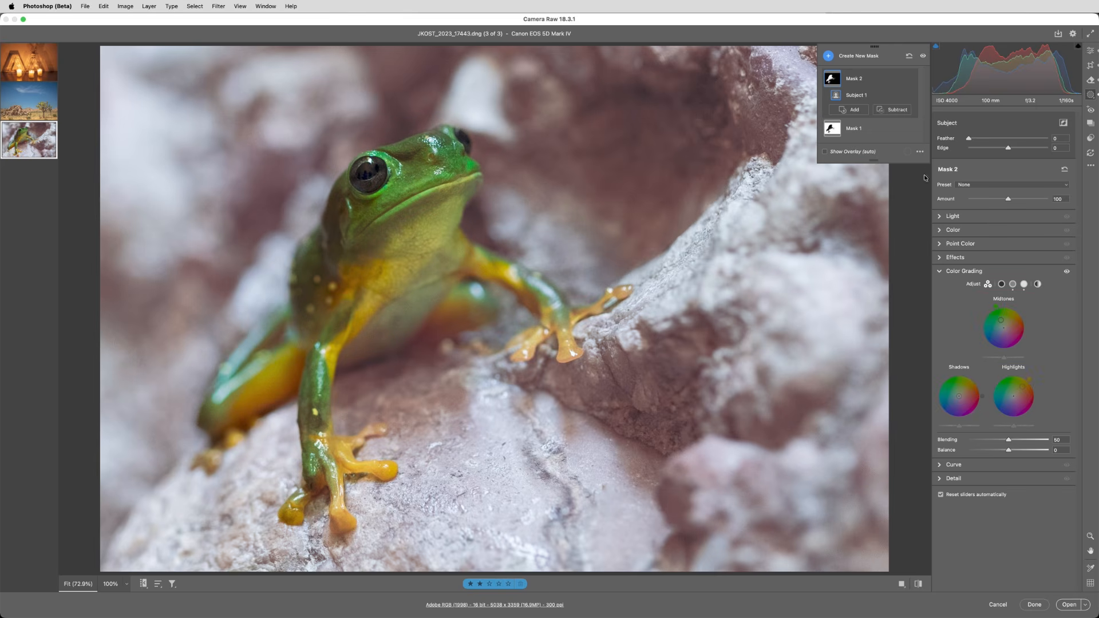
# Subtract the frog's eye from the subject mask with a brush of size 2.
pyautogui.click(894, 110)
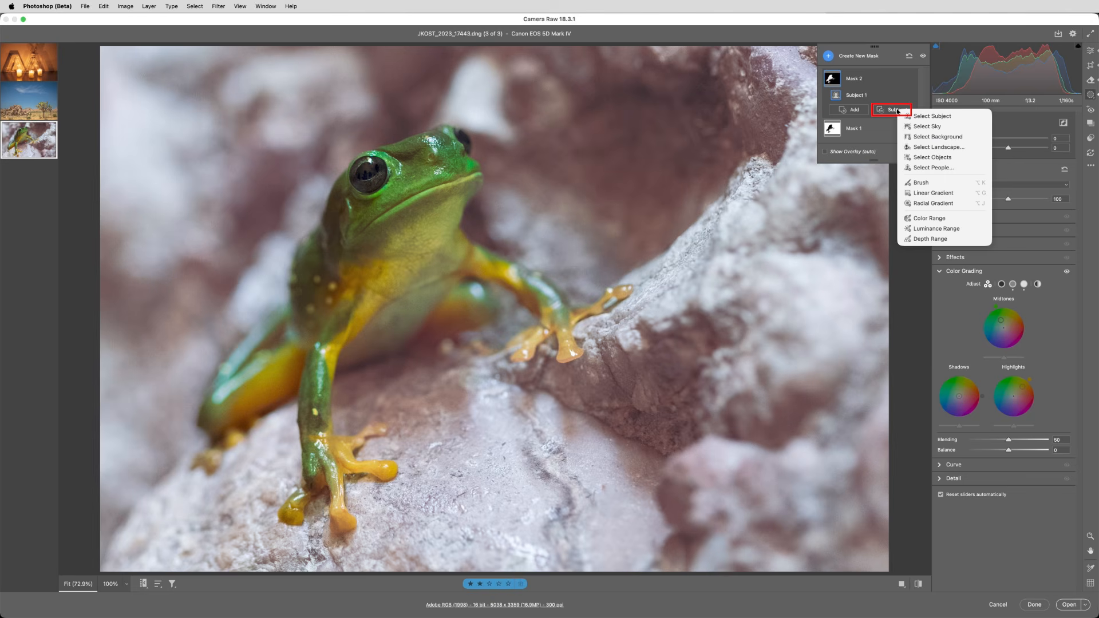
pyautogui.click(924, 182)
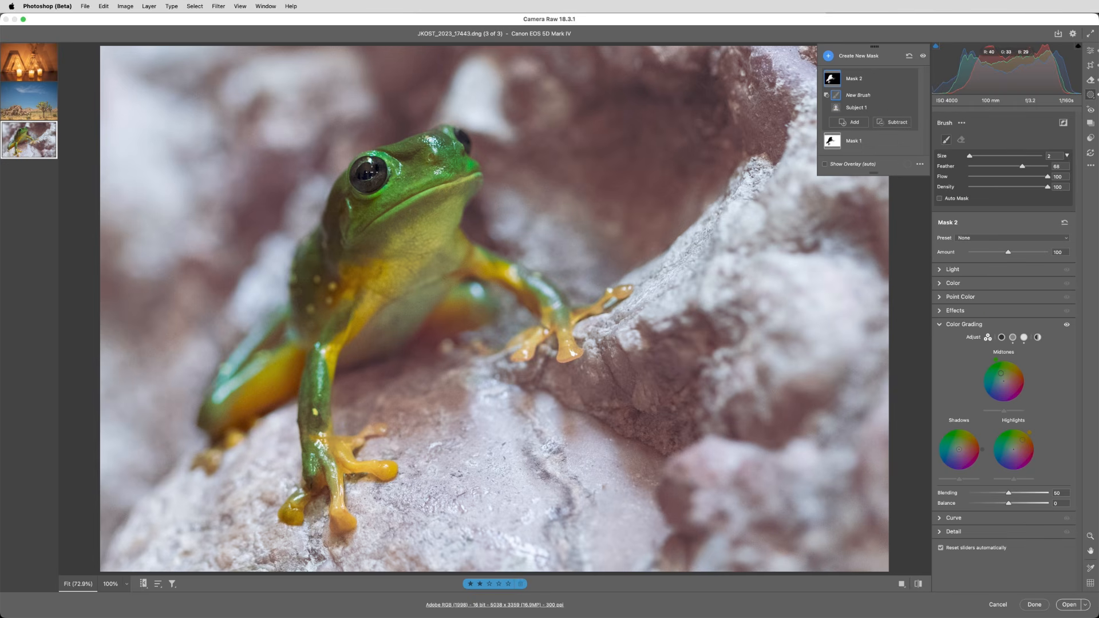
pyautogui.moveTo(353, 170); pyautogui.dragTo(366, 172)
# Compare the frog photo with both masks' adjustments hidden and shown.
pyautogui.click(923, 55)
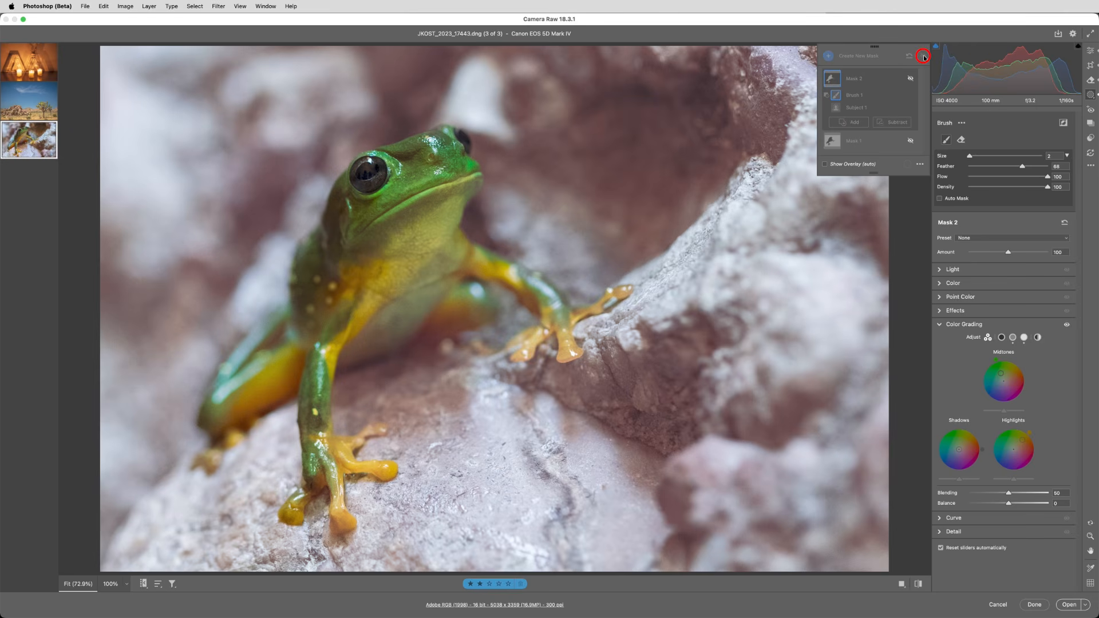
pyautogui.click(923, 56)
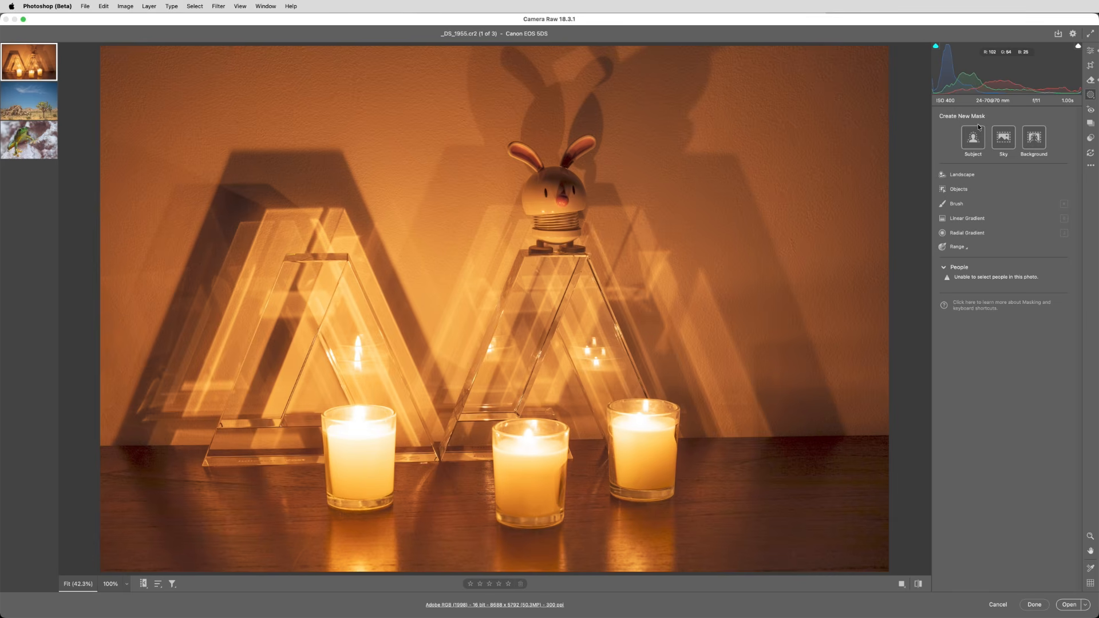
# Cool the candle photo's white balance in the global edit settings by setting Temp to 1882.
pyautogui.click(1090, 51)
pyautogui.click(987, 231)
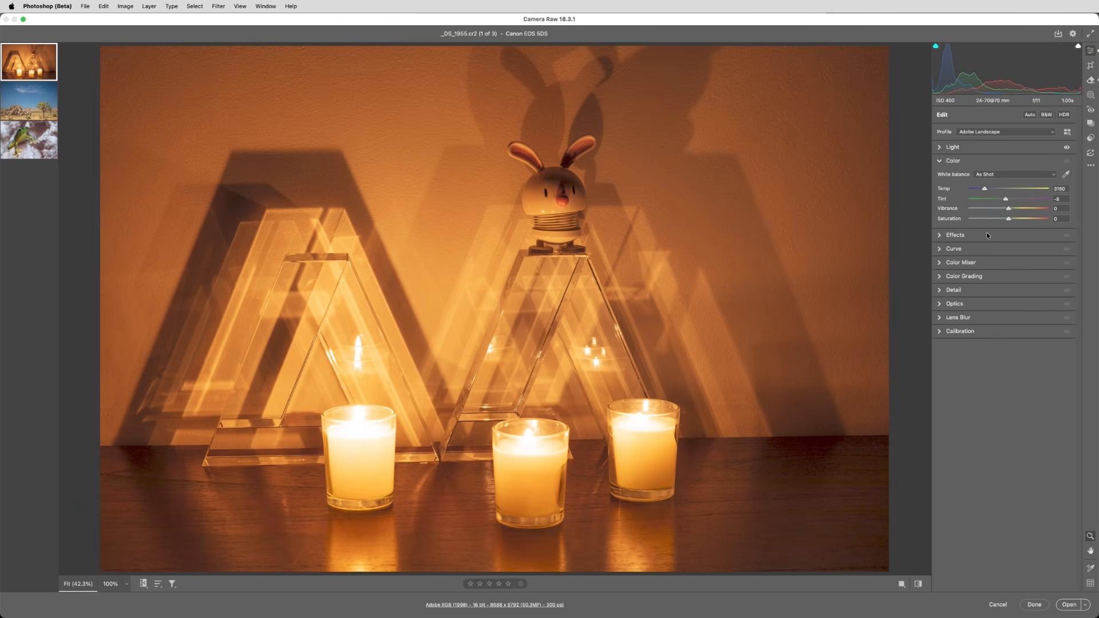
pyautogui.click(984, 189)
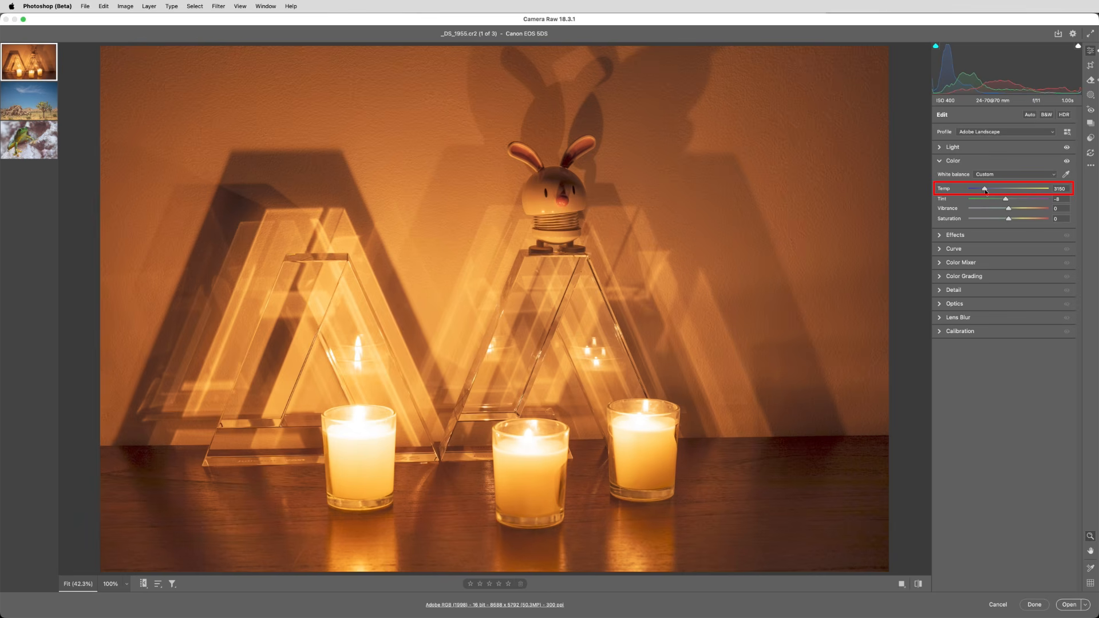
pyautogui.moveTo(985, 192); pyautogui.dragTo(970, 192)
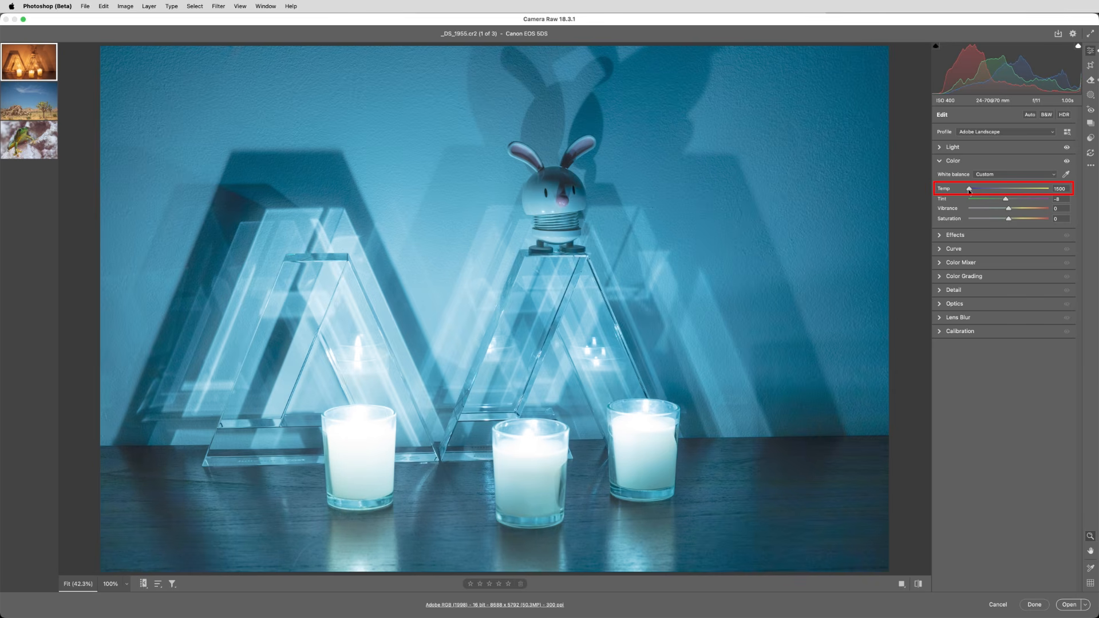
pyautogui.moveTo(969, 191); pyautogui.dragTo(977, 190)
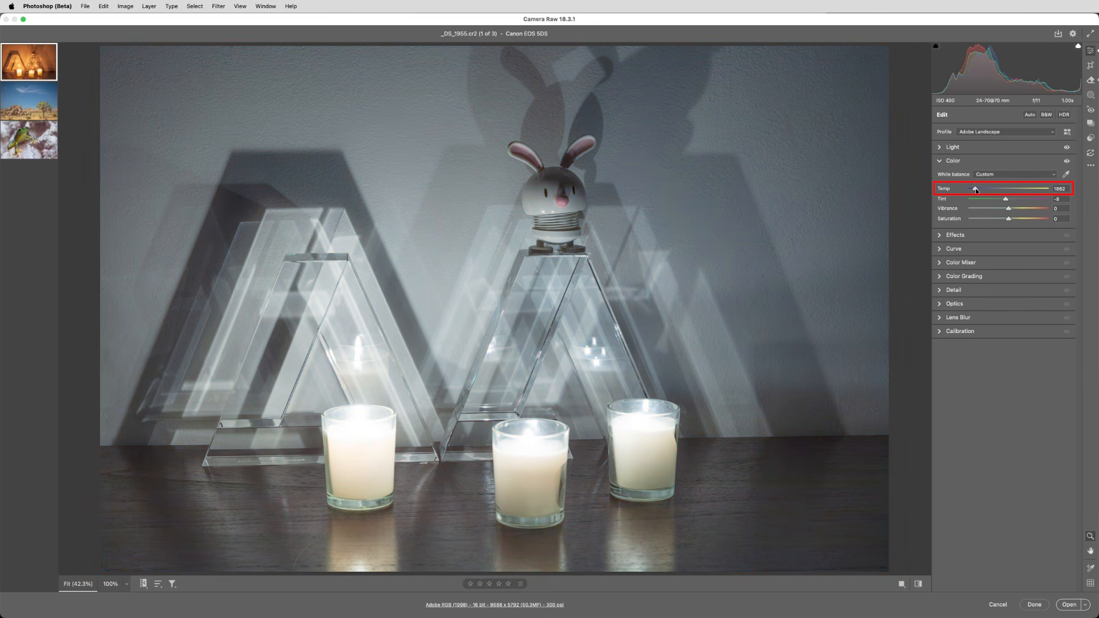